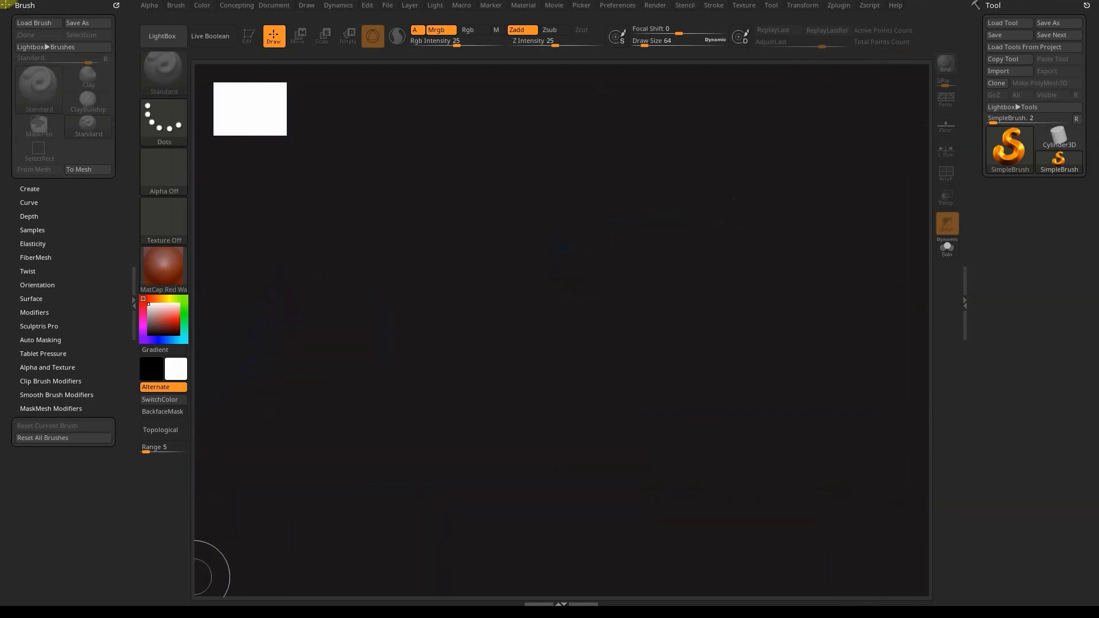
# Paint test strokes across the canvas with SimpleBrush and clear the canvas.
pyautogui.moveTo(687, 198)
pyautogui.mouseDown()
pyautogui.moveTo(593, 562)
pyautogui.moveTo(595, 414)
pyautogui.moveTo(622, 205)
pyautogui.moveTo(544, 383)
pyautogui.moveTo(573, 493)
pyautogui.mouseUp()
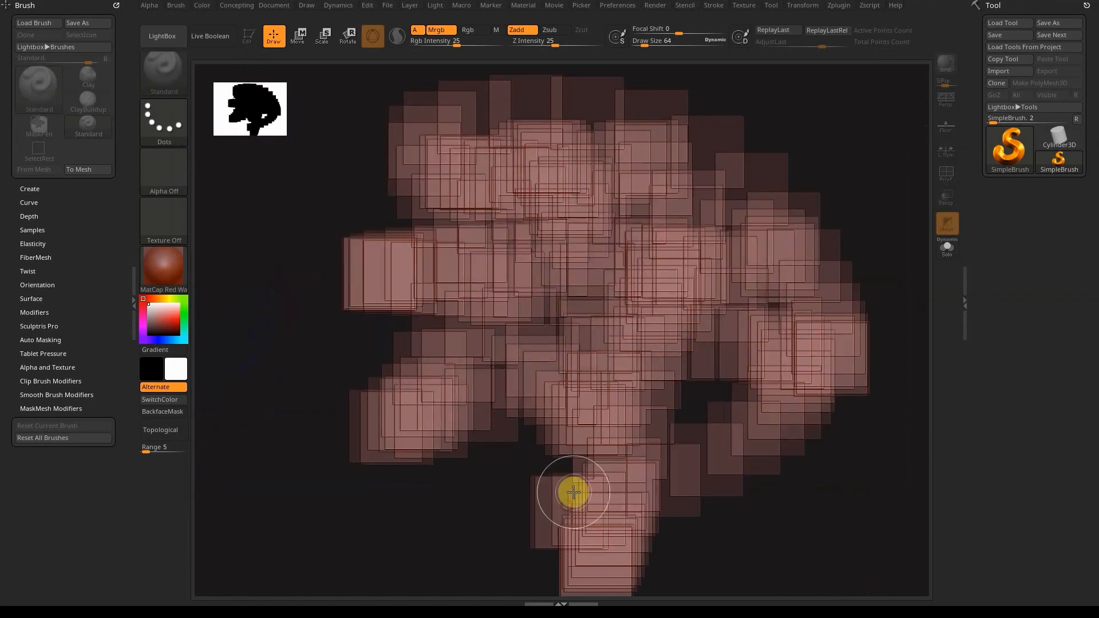
pyautogui.hotkey('ctrl', 'n')
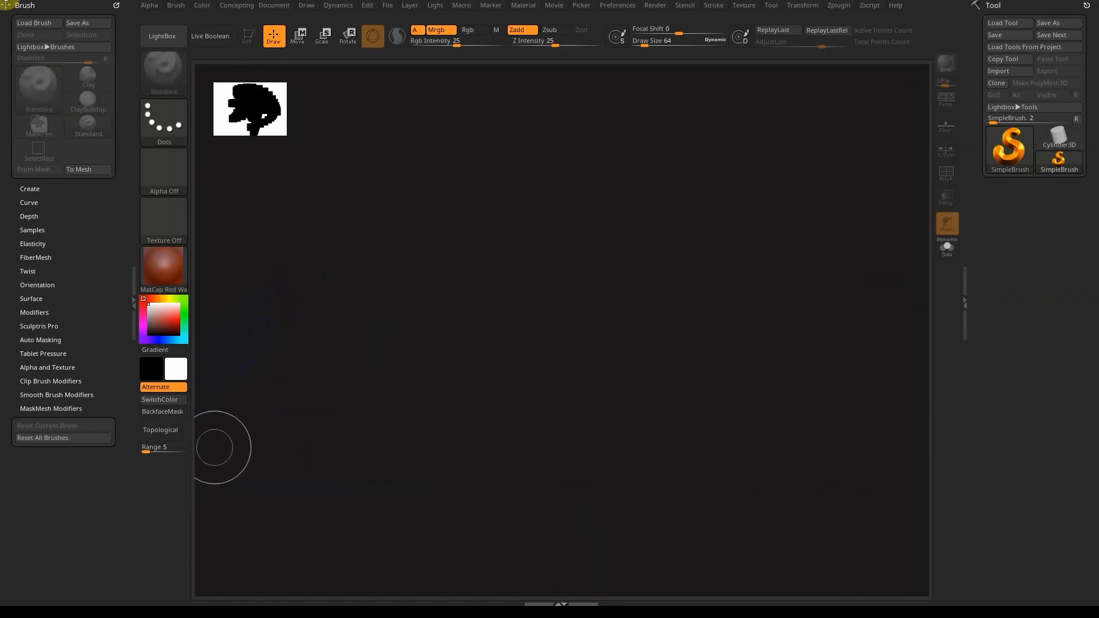
# Draw a large Sphere3D primitive in the middle of the canvas and switch it to Edit mode.
pyautogui.moveTo(242, 470); pyautogui.dragTo(939, 156)
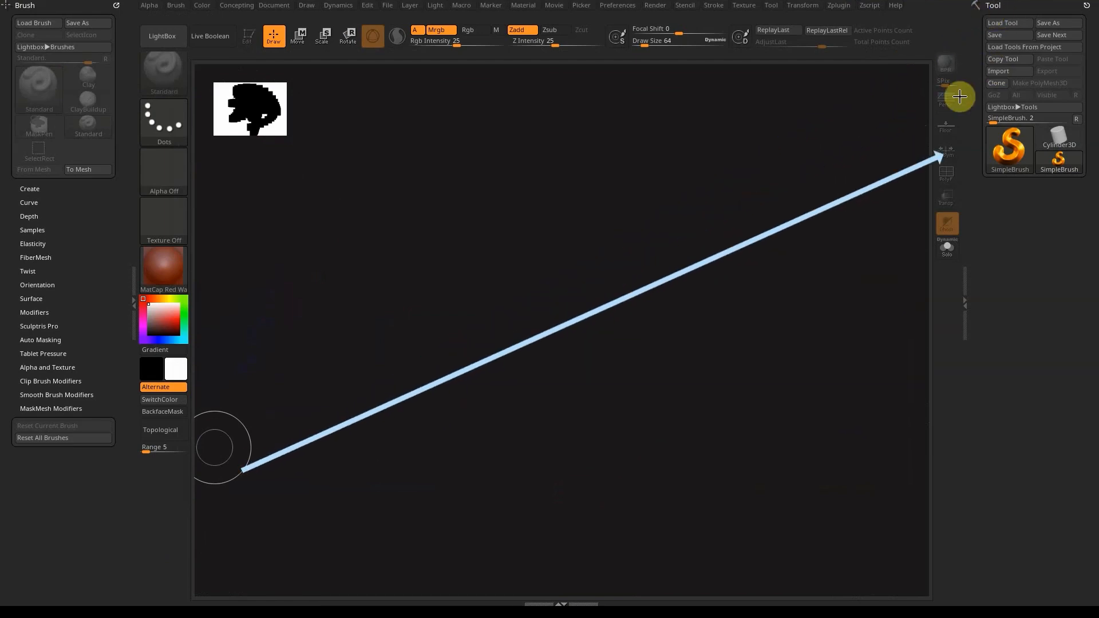
pyautogui.moveTo(960, 96)
pyautogui.mouseDown()
pyautogui.moveTo(943, 177)
pyautogui.moveTo(977, 174)
pyautogui.mouseUp()
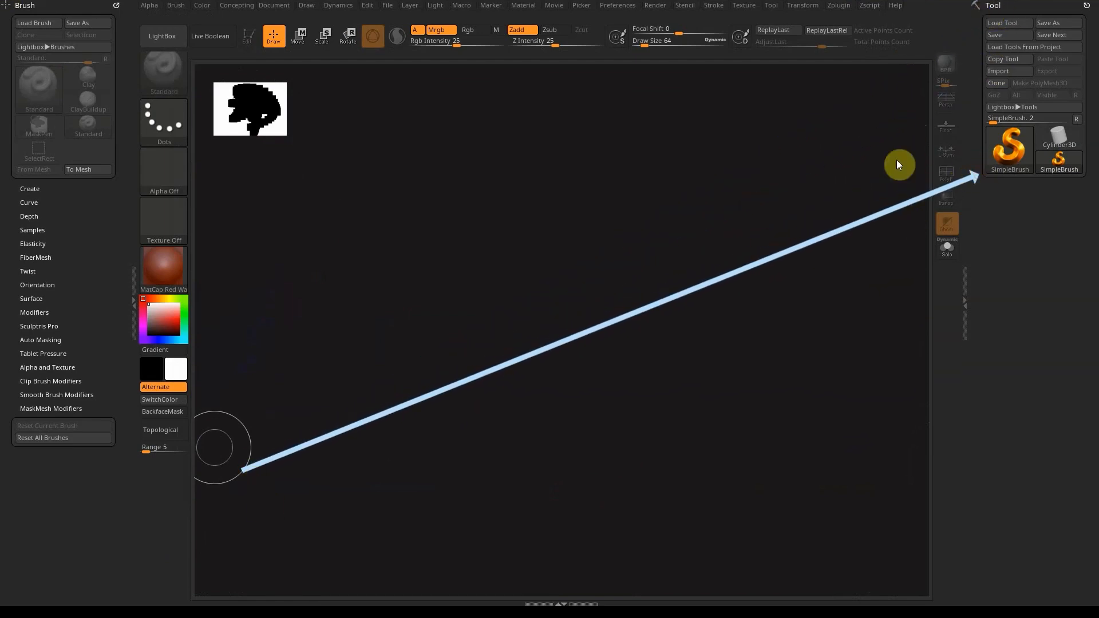
pyautogui.click(1032, 151)
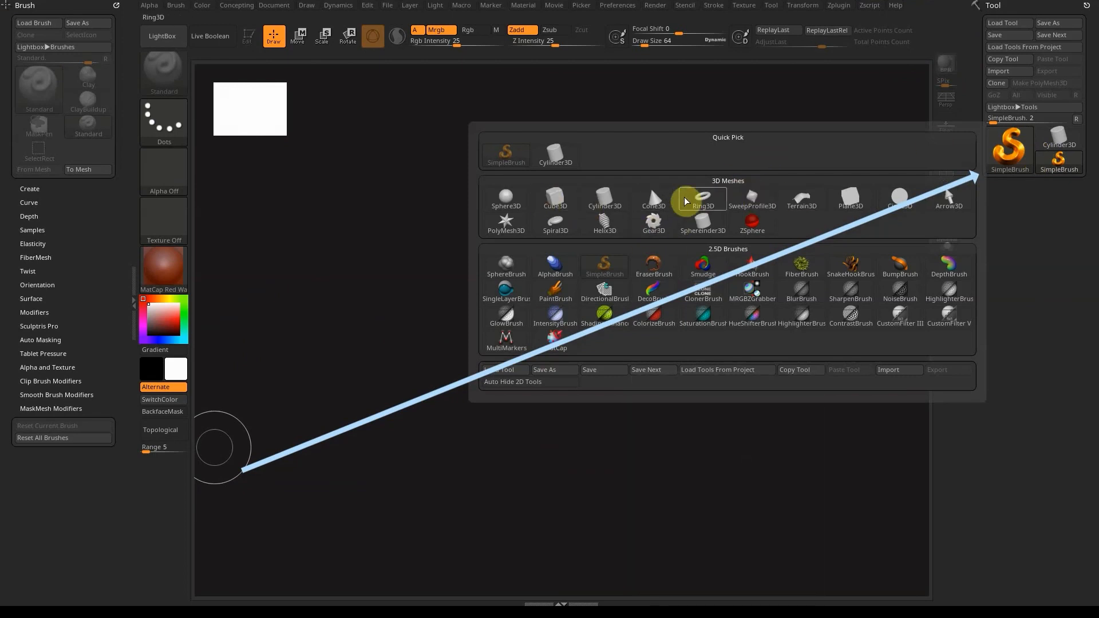
pyautogui.click(504, 201)
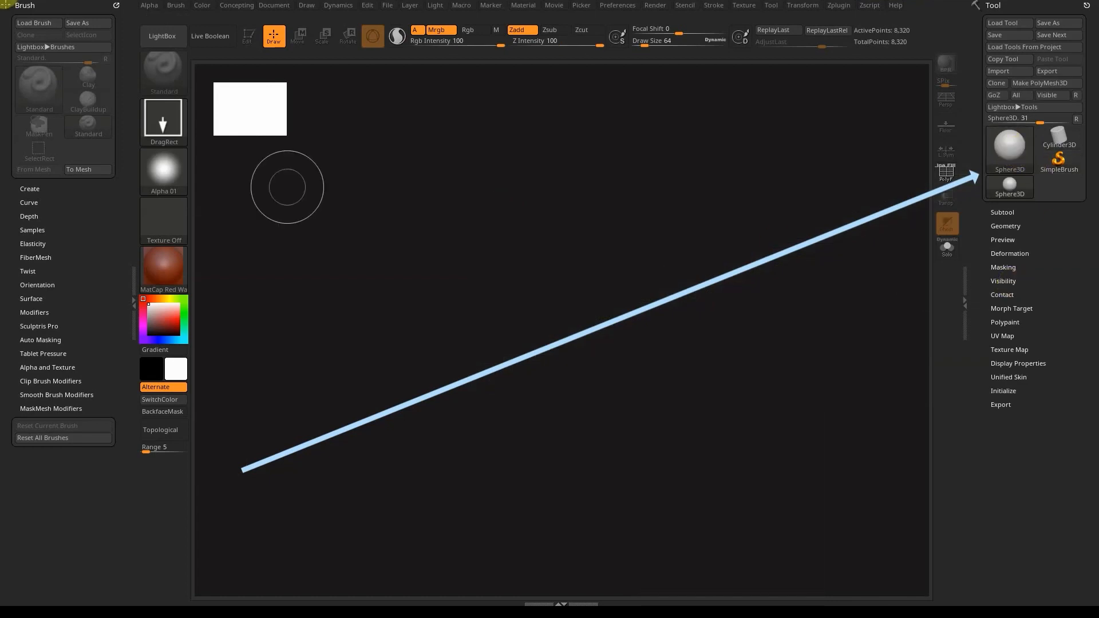
pyautogui.moveTo(550, 296); pyautogui.dragTo(545, 589)
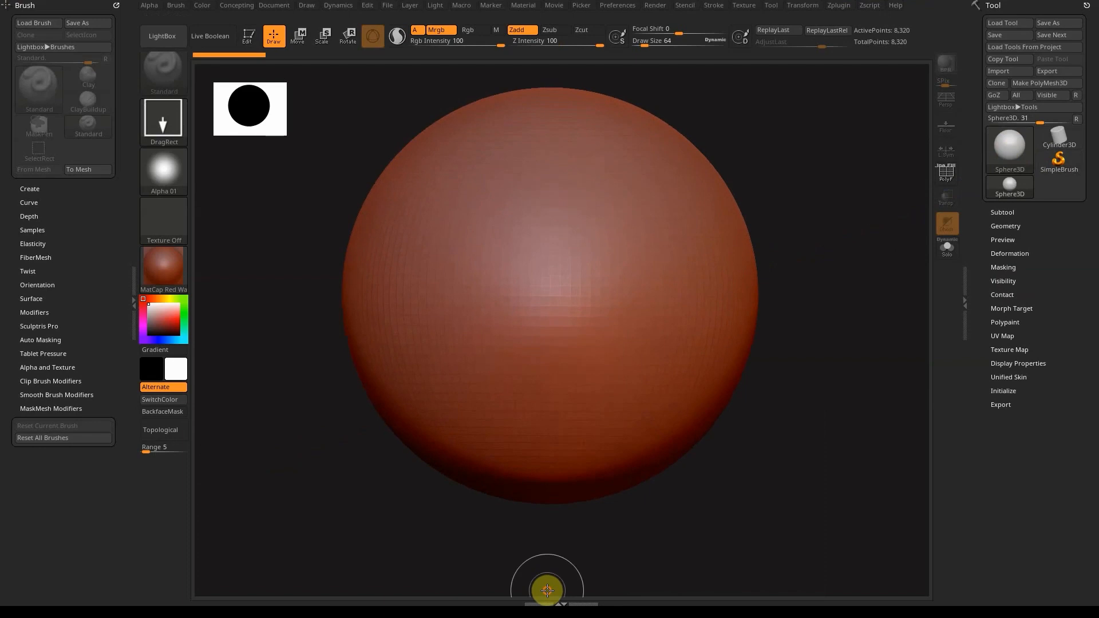
pyautogui.click(250, 38)
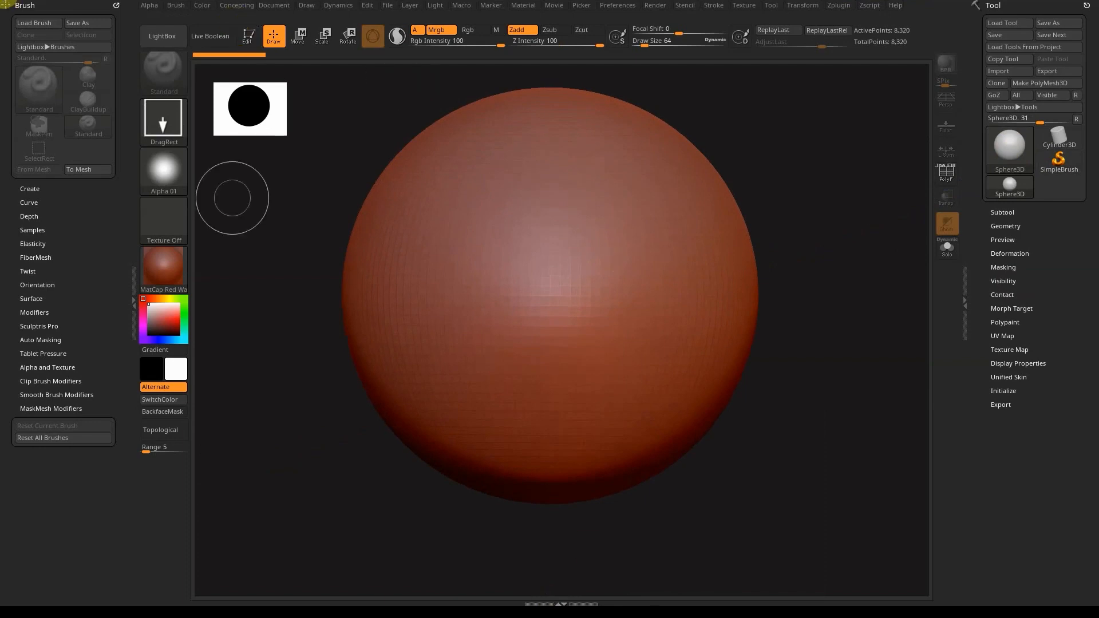
pyautogui.moveTo(687, 504); pyautogui.dragTo(252, 51)
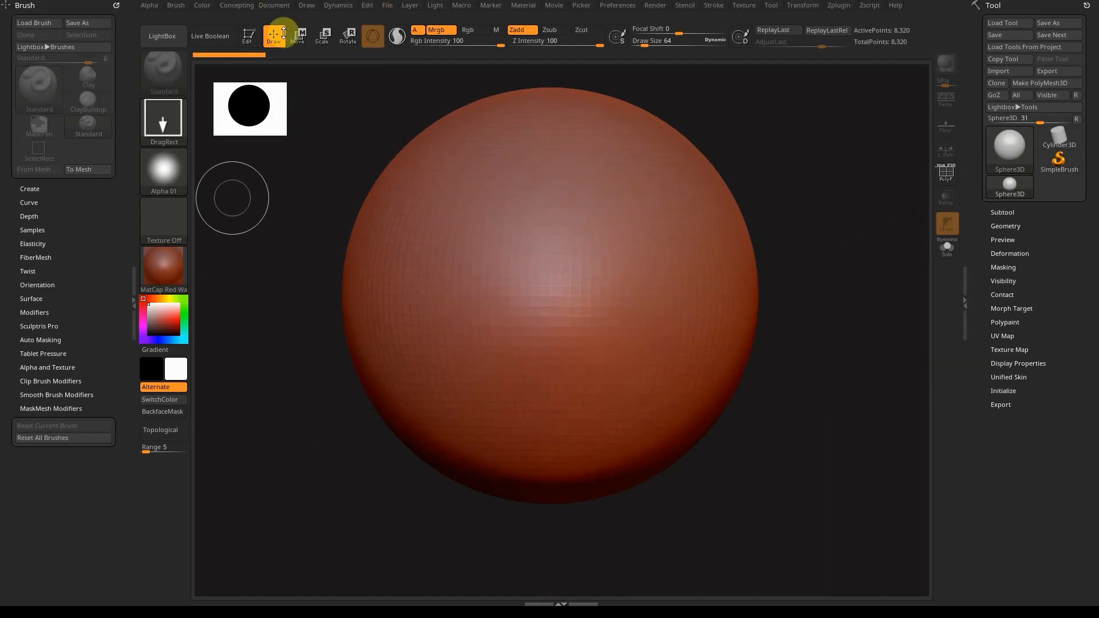
pyautogui.click(248, 37)
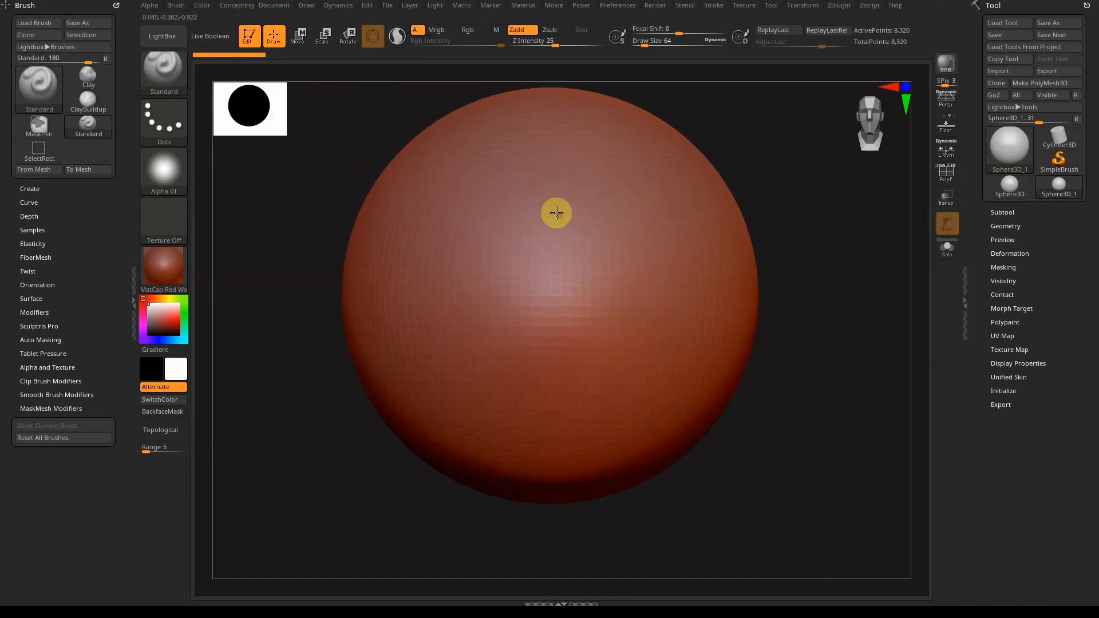
# Show the polyframe wireframe on the sphere.
pyautogui.hotkey('shift', 'f')
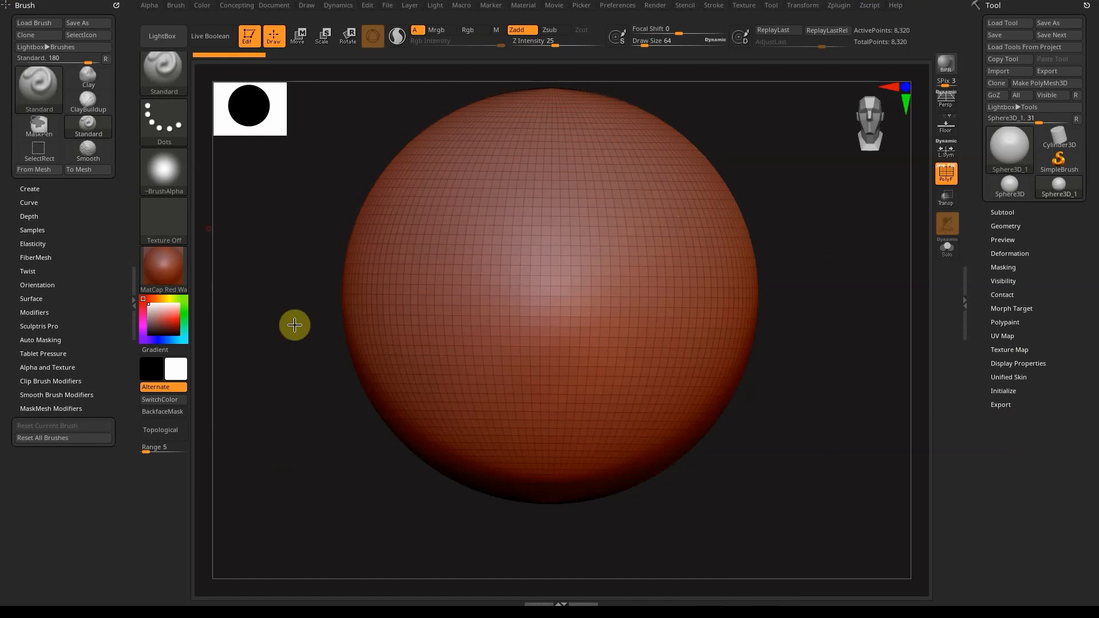
pyautogui.moveTo(170, 441)
pyautogui.mouseDown()
pyautogui.moveTo(498, 312)
pyautogui.moveTo(933, 54)
pyautogui.moveTo(974, 11)
pyautogui.mouseUp()
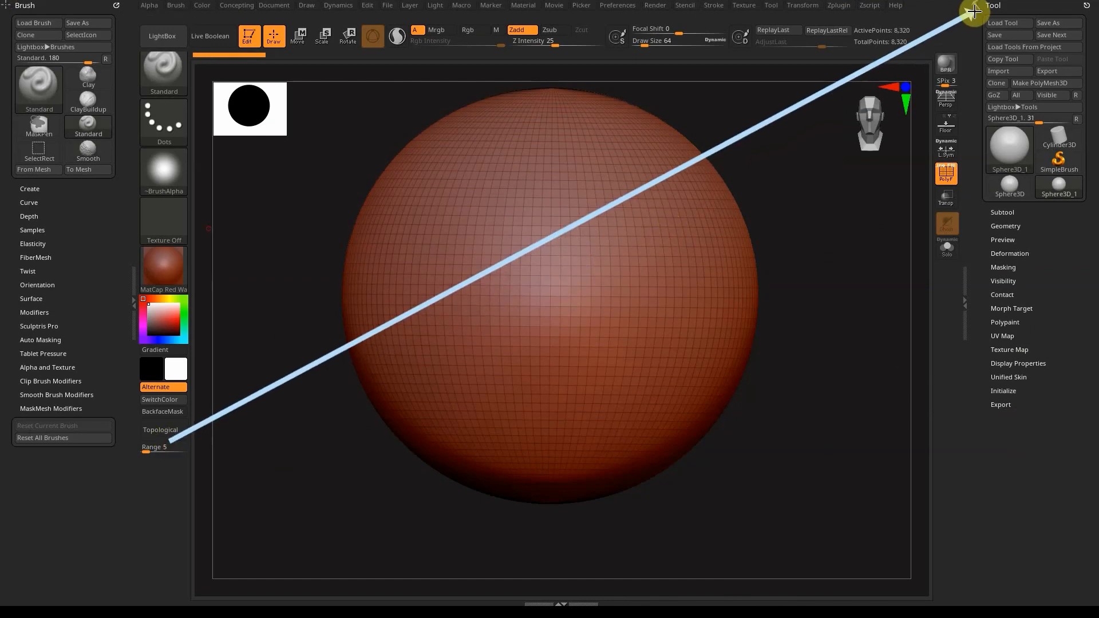
pyautogui.moveTo(177, 473)
pyautogui.mouseDown()
pyautogui.moveTo(246, 459)
pyautogui.moveTo(921, 427)
pyautogui.moveTo(973, 388)
pyautogui.moveTo(986, 393)
pyautogui.mouseUp()
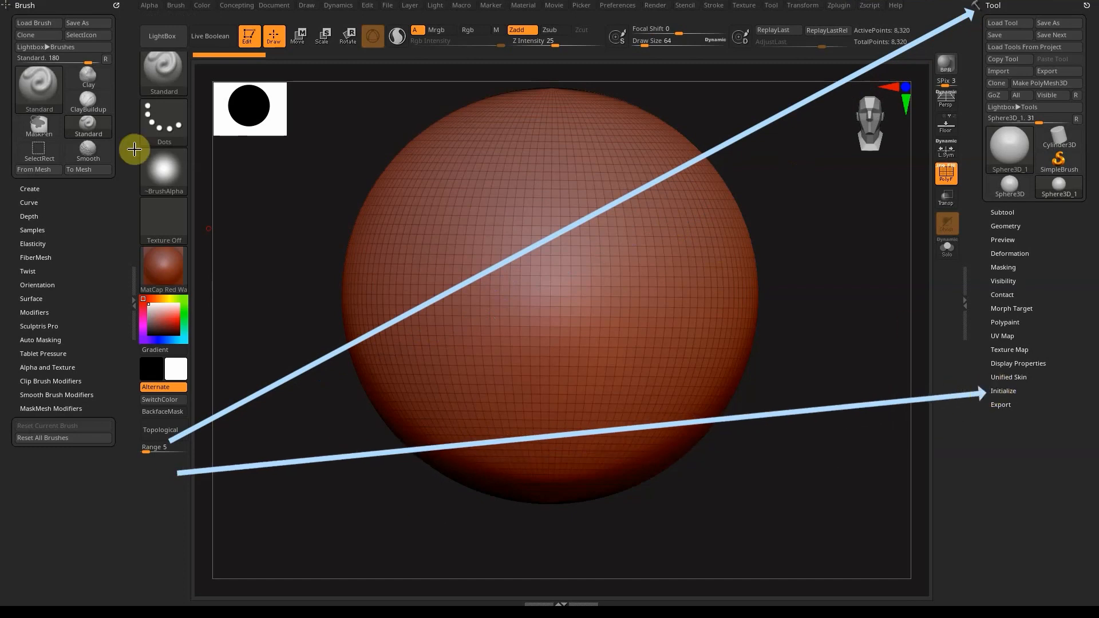
pyautogui.press('Escape')
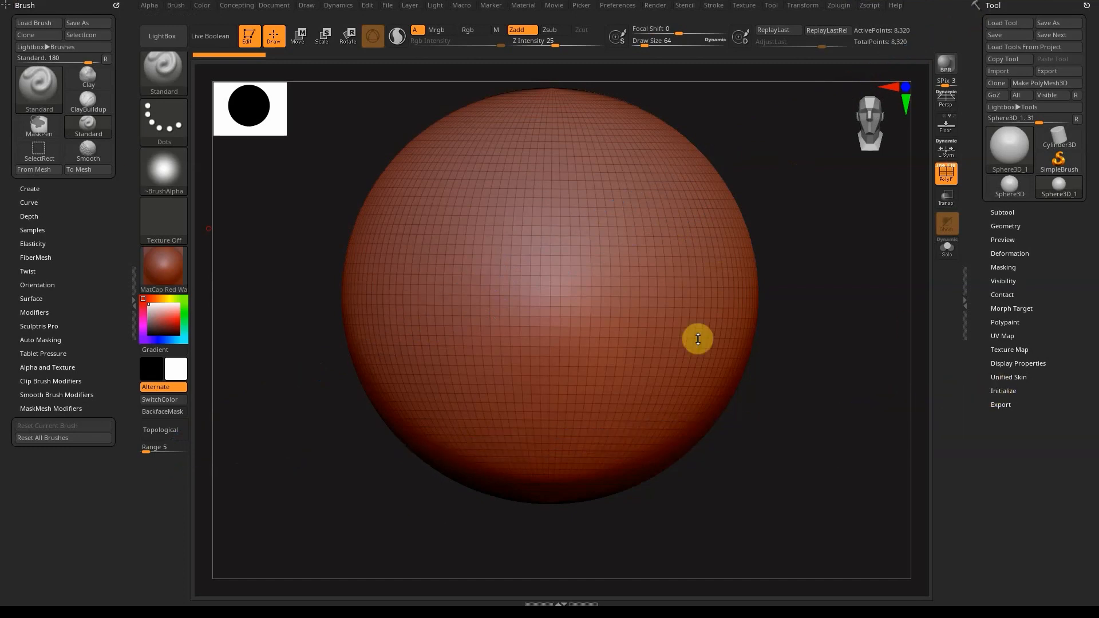
# Set the sphere's initial subdivision counts to HDivide 78 and VDivide 153.
pyautogui.click(1012, 391)
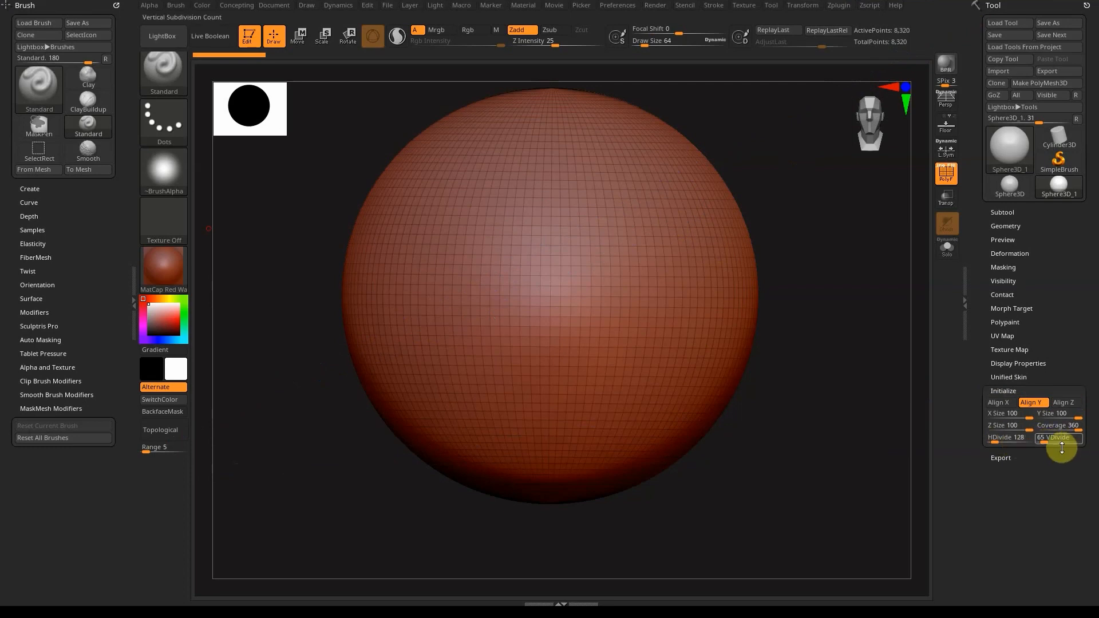
pyautogui.press('Return')
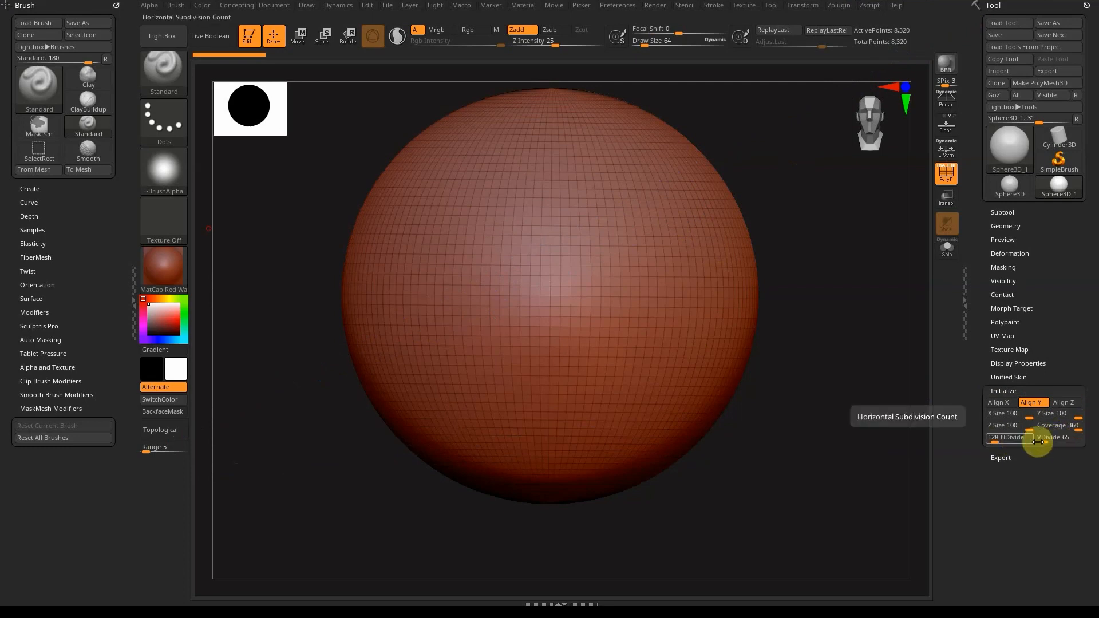
pyautogui.moveTo(996, 443); pyautogui.dragTo(1048, 443)
pyautogui.moveTo(801, 355); pyautogui.dragTo(690, 336)
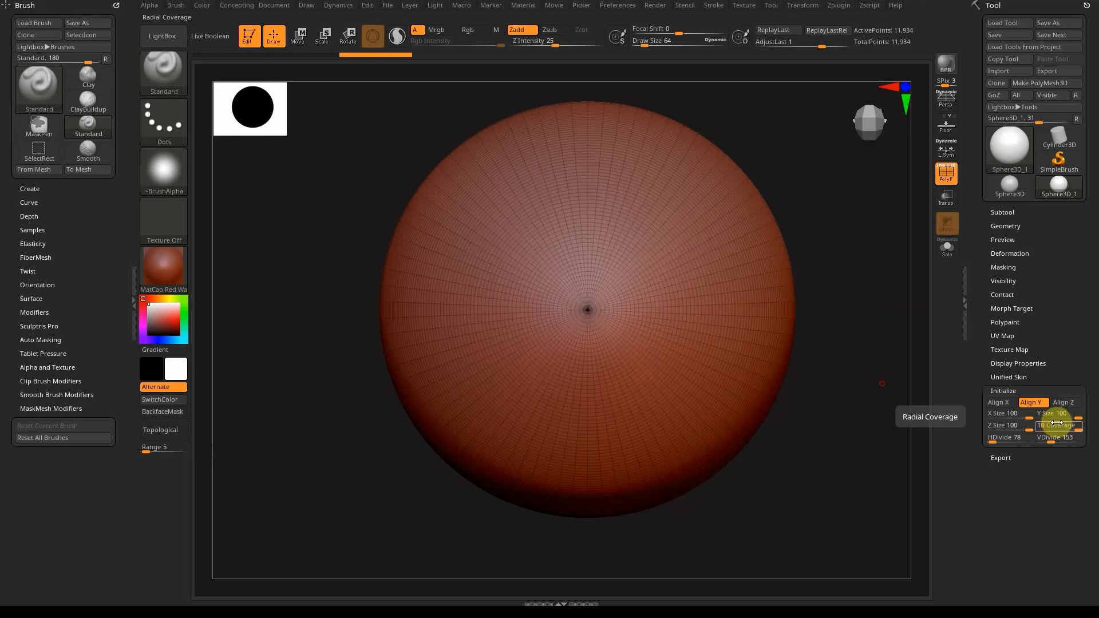
# Set the sphere's radial Coverage to 180 and inspect the resulting half sphere from several sides.
pyautogui.press('Return')
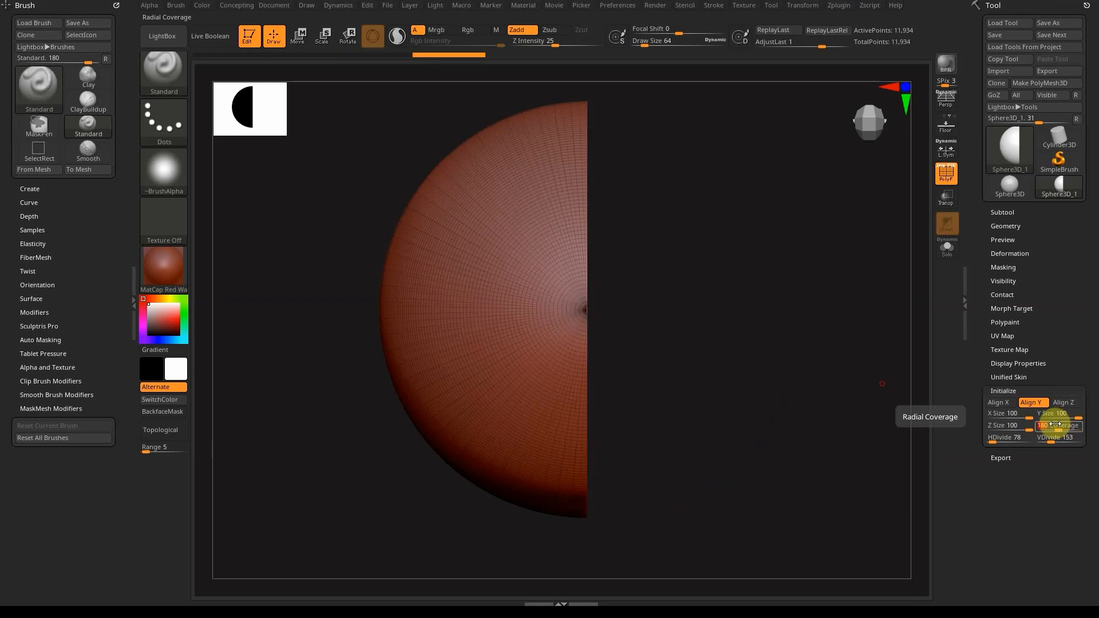
pyautogui.moveTo(515, 401); pyautogui.dragTo(592, 219)
pyautogui.moveTo(547, 255); pyautogui.dragTo(725, 229)
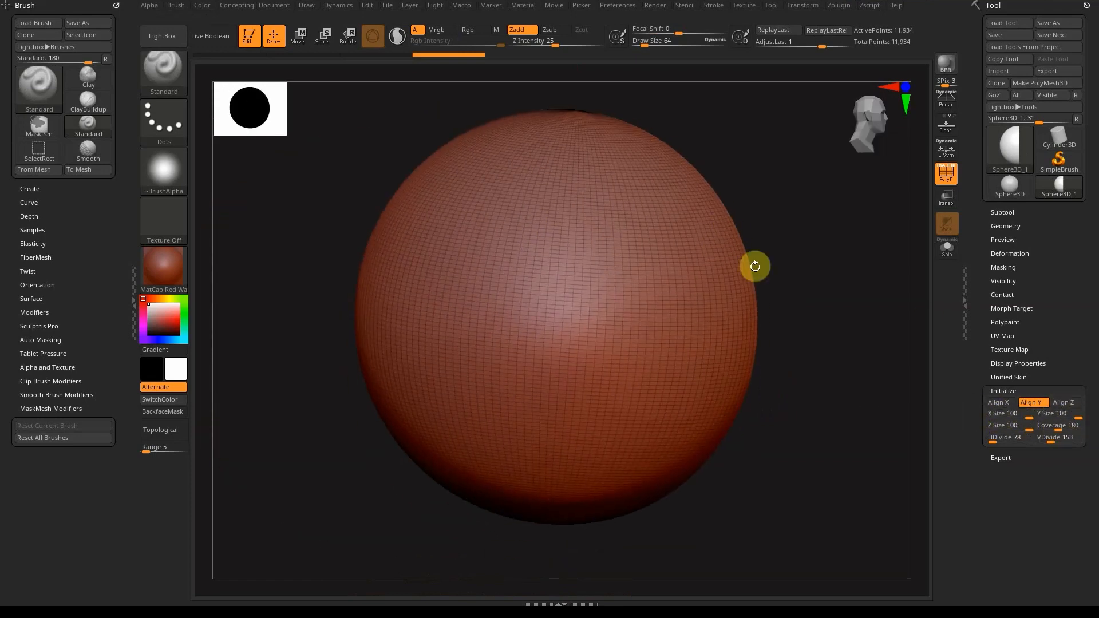
pyautogui.moveTo(755, 266); pyautogui.dragTo(873, 368)
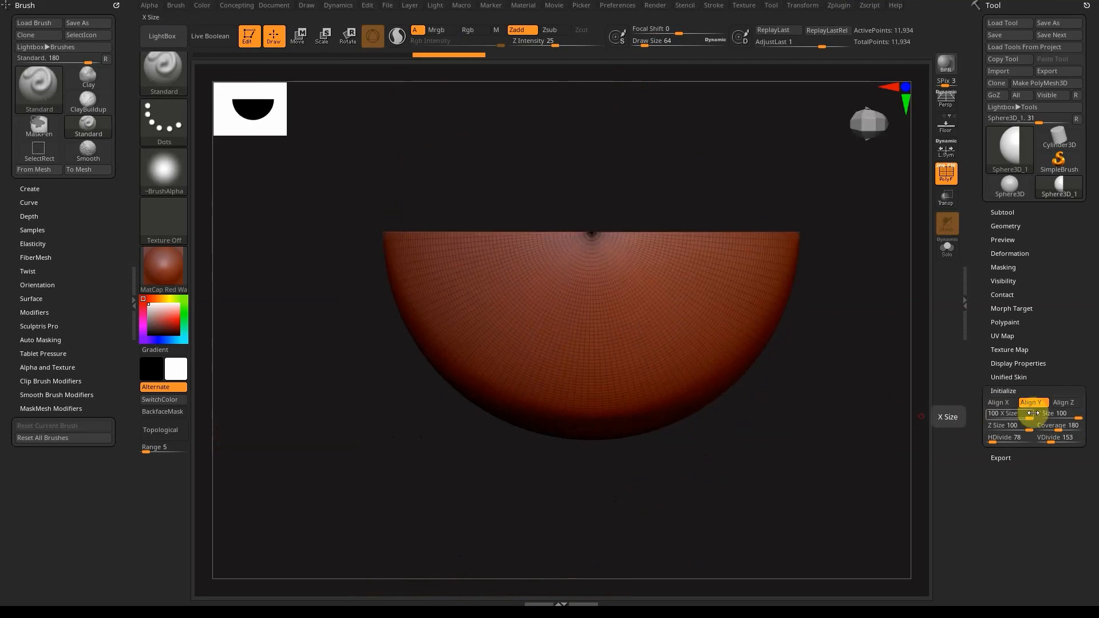
# Try an X Size of 46 on the half sphere and undo back to the full sphere.
pyautogui.moveTo(1025, 413); pyautogui.dragTo(1010, 413)
pyautogui.moveTo(858, 401); pyautogui.dragTo(851, 363)
pyautogui.hotkey('ctrl', 'z')
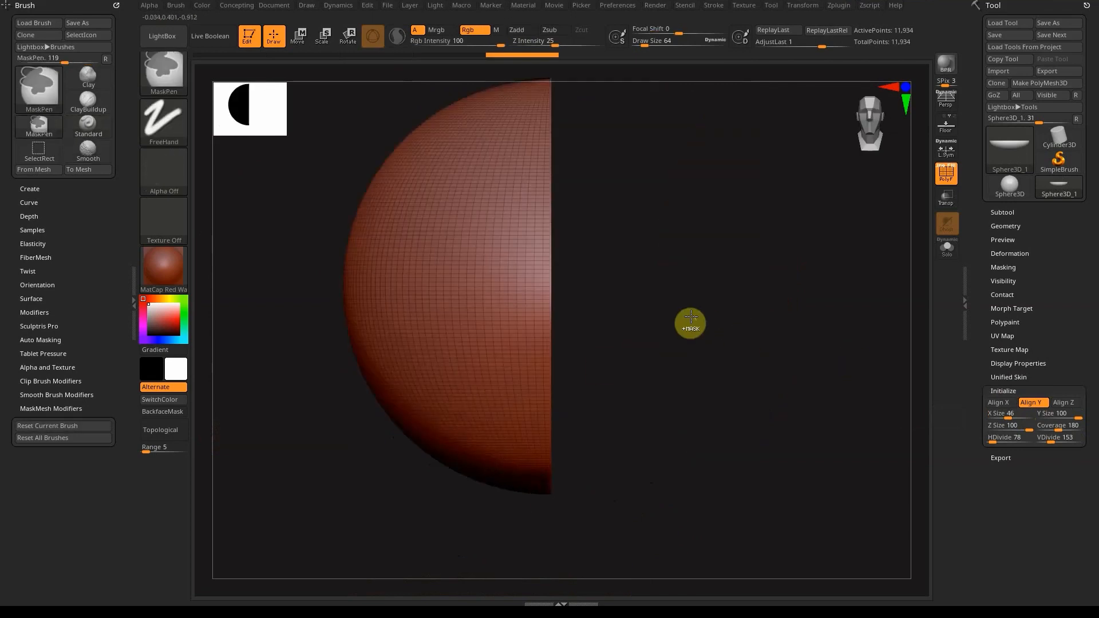
pyautogui.hotkey('ctrl', 'z')
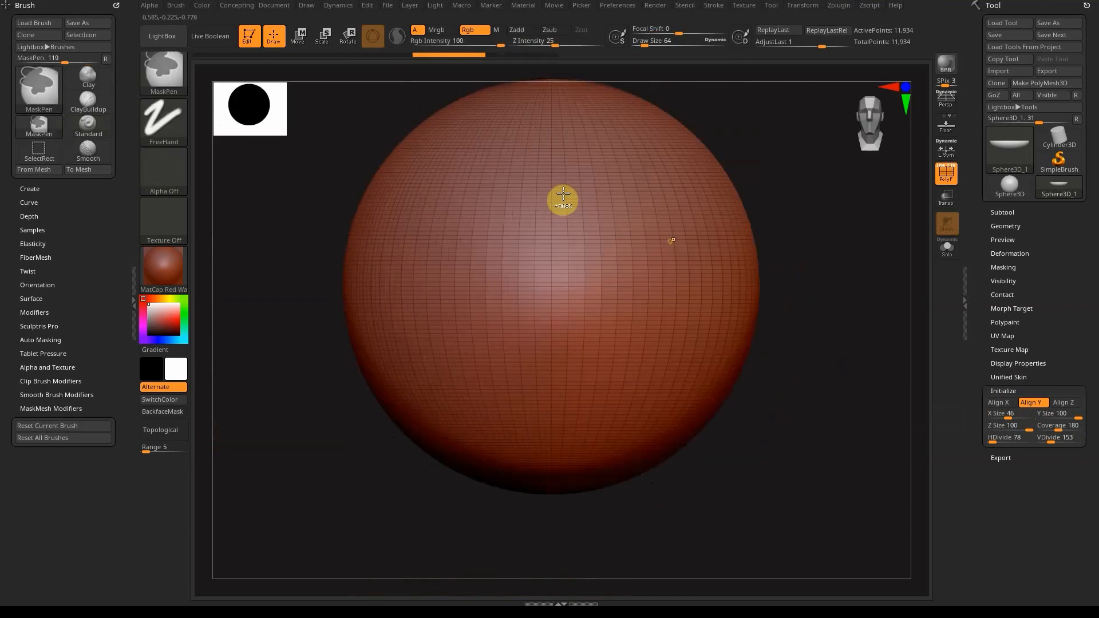
pyautogui.keyDown('alt'); pyautogui.moveTo(685, 225); pyautogui.dragTo(714, 259, button='right'); pyautogui.keyUp('alt')
pyautogui.moveTo(606, 217); pyautogui.dragTo(641, 282, button='right')
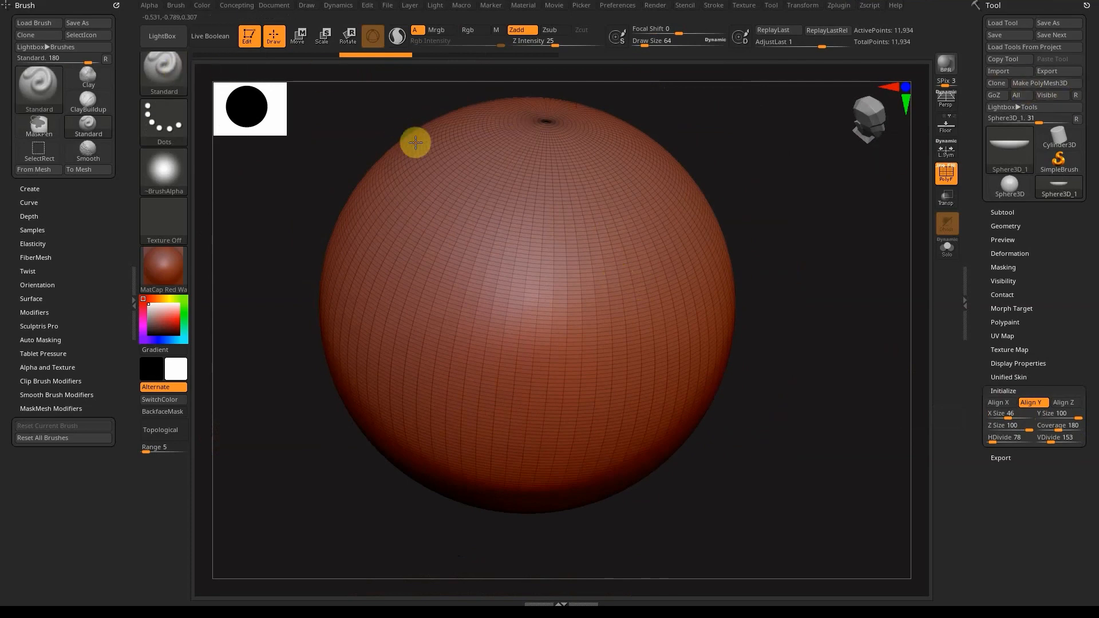
# Hide the polyframe wireframe and try a Standard brush stroke on the sphere primitive.
pyautogui.press('shift')
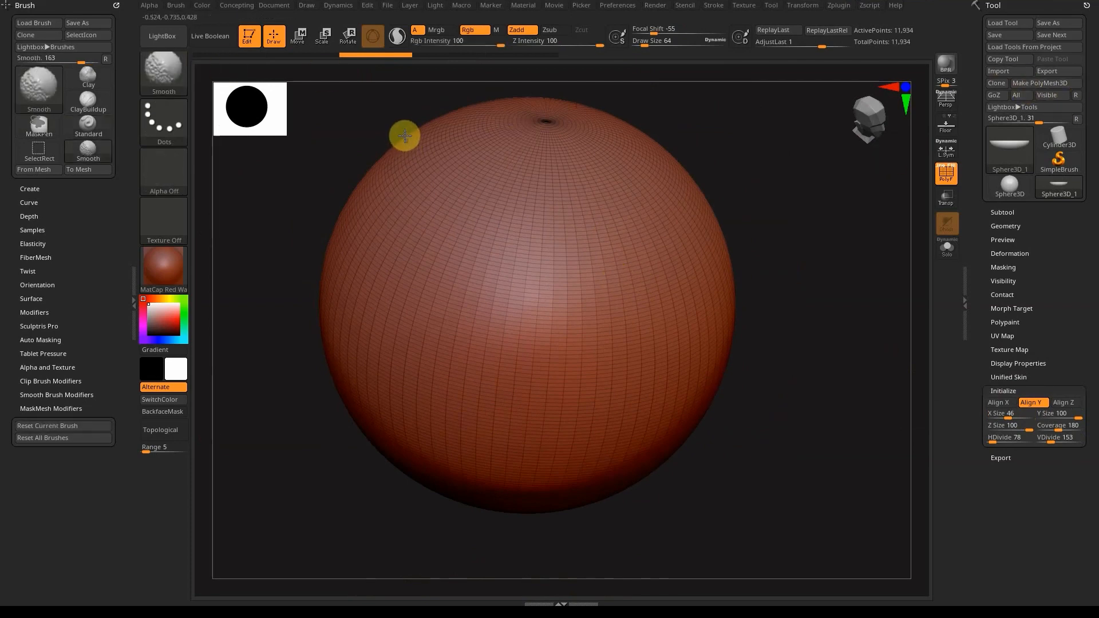
pyautogui.hotkey('shift', 'f')
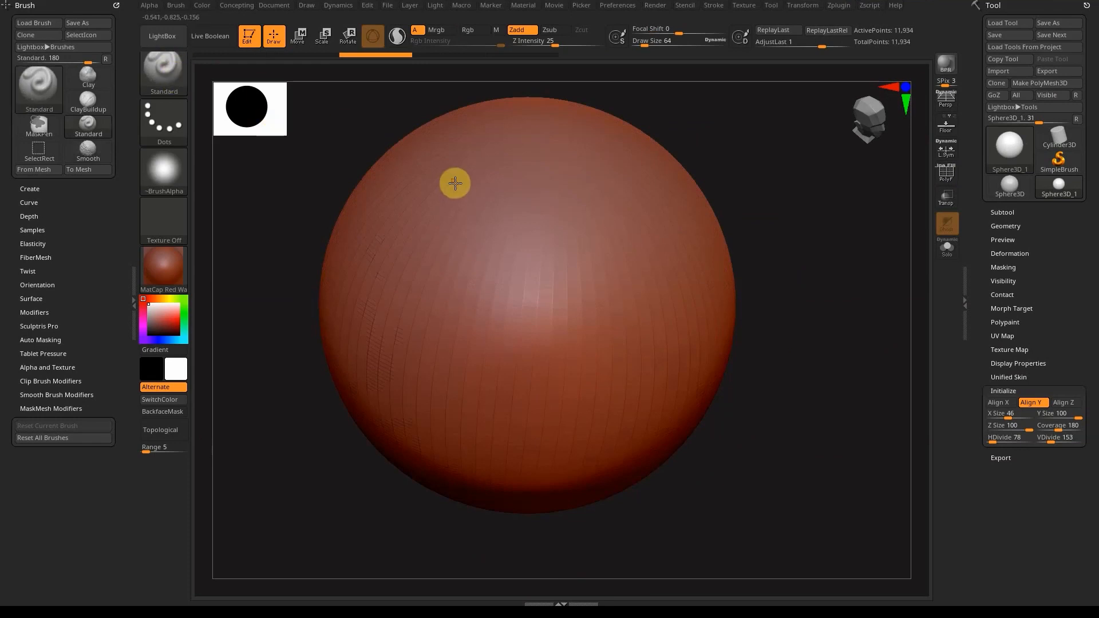
pyautogui.moveTo(463, 182); pyautogui.dragTo(480, 180)
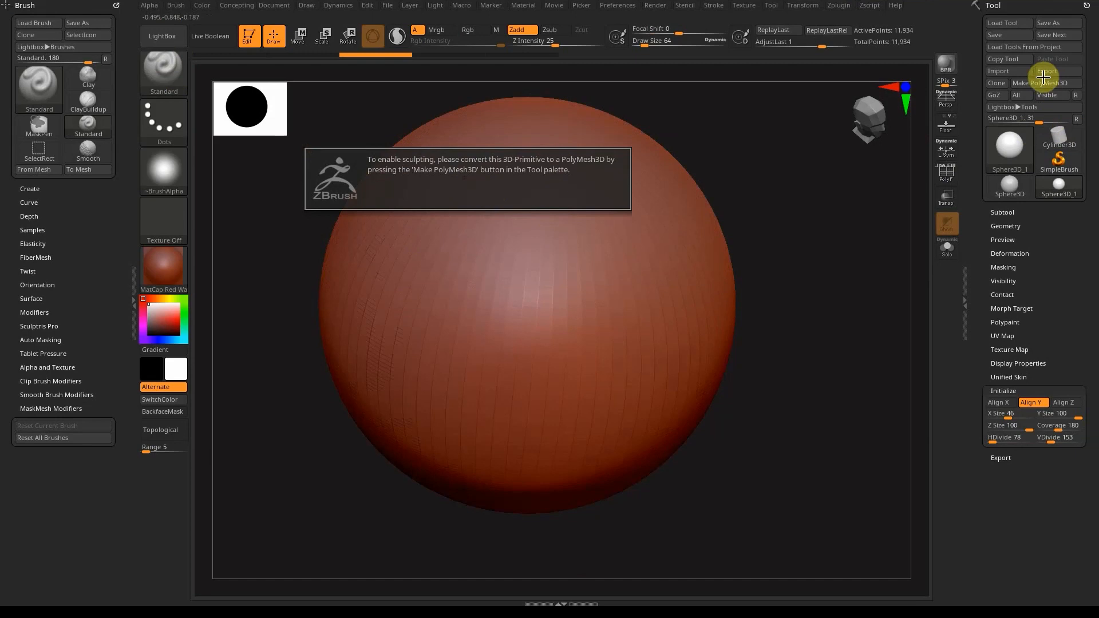
# Convert the sphere primitive to a PolyMesh3D.
pyautogui.moveTo(387, 457)
pyautogui.mouseDown()
pyautogui.moveTo(996, 112)
pyautogui.moveTo(977, 9)
pyautogui.mouseUp()
pyautogui.moveTo(503, 484)
pyautogui.mouseDown()
pyautogui.moveTo(1025, 115)
pyautogui.moveTo(1022, 87)
pyautogui.mouseUp()
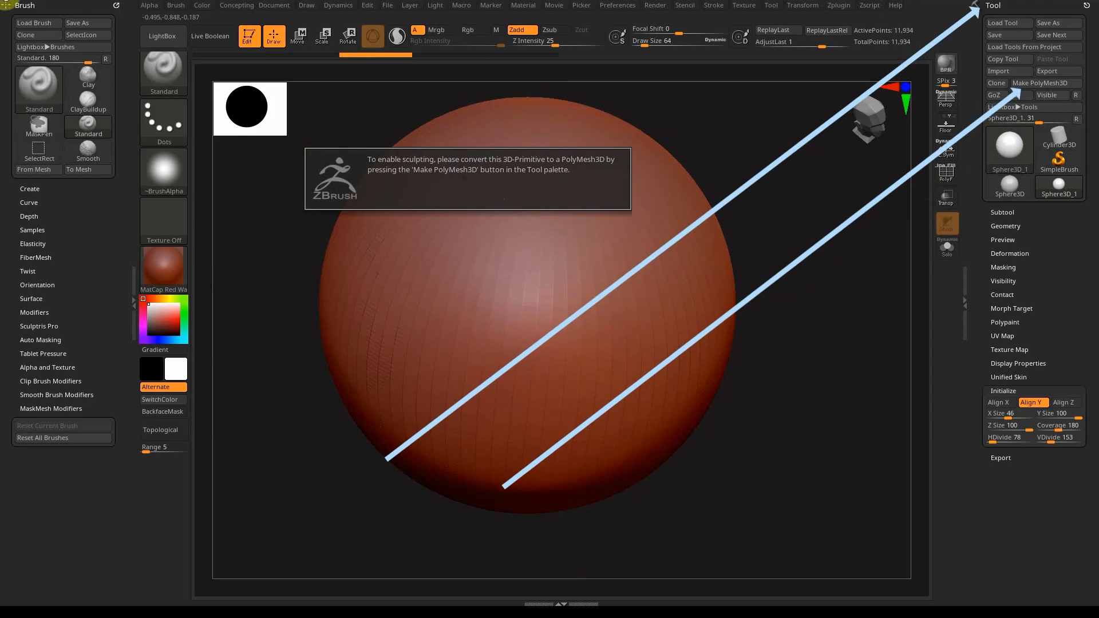
pyautogui.press('Escape')
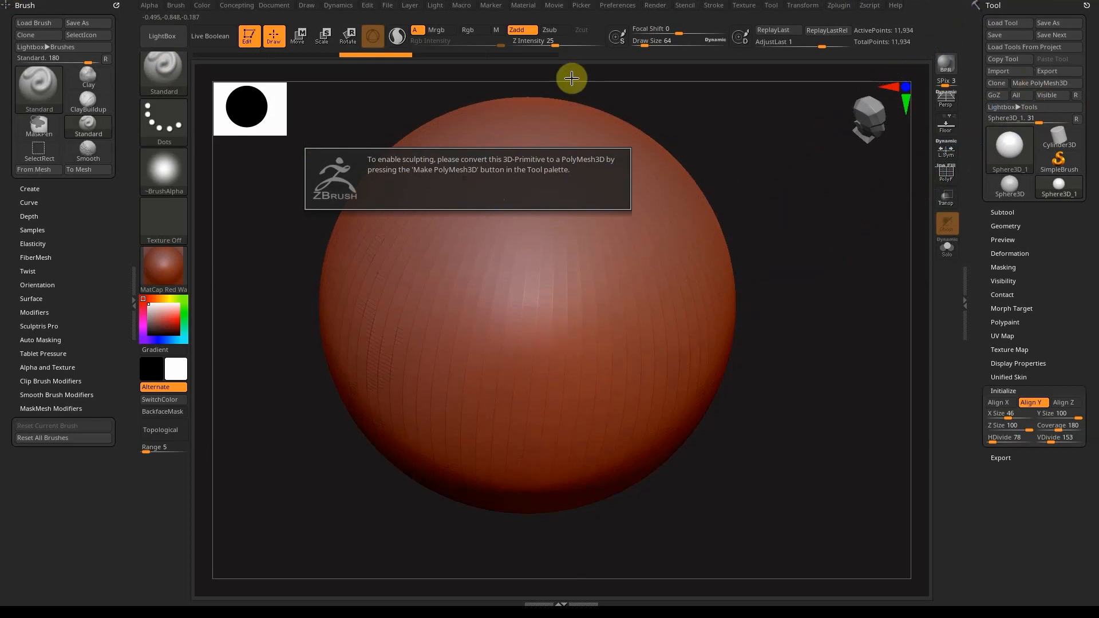
pyautogui.click(1049, 81)
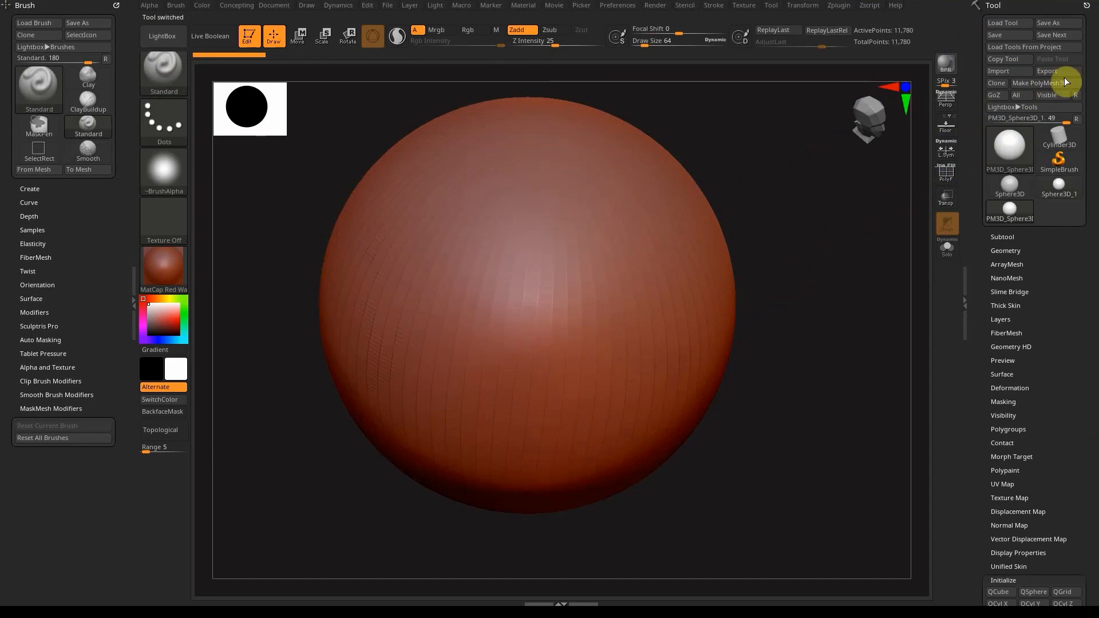
# Set the Draw Size to about 1316 and sculpt uneven raised forms over the sphere's surface with the Standard brush.
pyautogui.click(165, 67)
pyautogui.press('Escape')
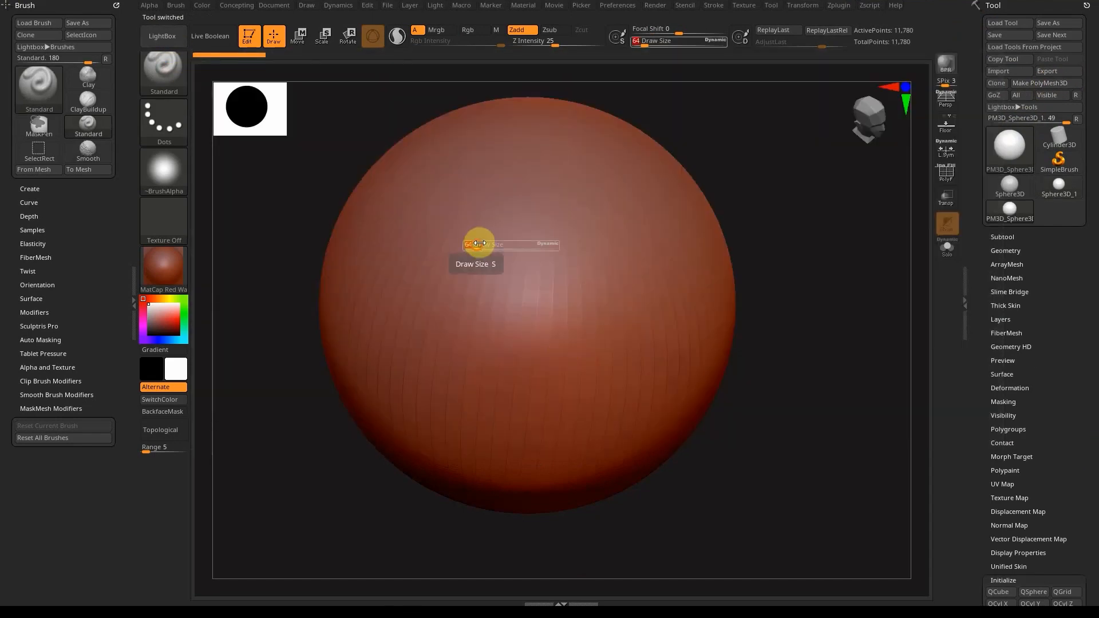
pyautogui.moveTo(479, 243); pyautogui.dragTo(515, 231)
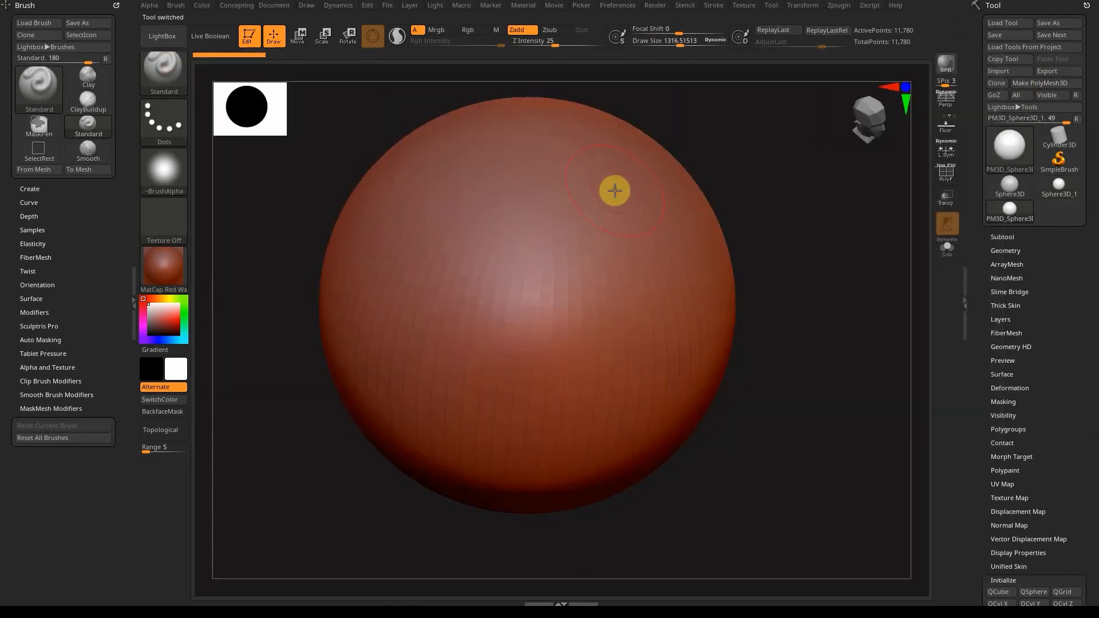
pyautogui.moveTo(615, 183)
pyautogui.mouseDown()
pyautogui.moveTo(633, 216)
pyautogui.moveTo(518, 498)
pyautogui.moveTo(397, 295)
pyautogui.moveTo(535, 238)
pyautogui.moveTo(466, 356)
pyautogui.moveTo(478, 471)
pyautogui.moveTo(398, 247)
pyautogui.moveTo(619, 365)
pyautogui.moveTo(274, 225)
pyautogui.moveTo(643, 471)
pyautogui.moveTo(679, 383)
pyautogui.moveTo(580, 282)
pyautogui.mouseUp()
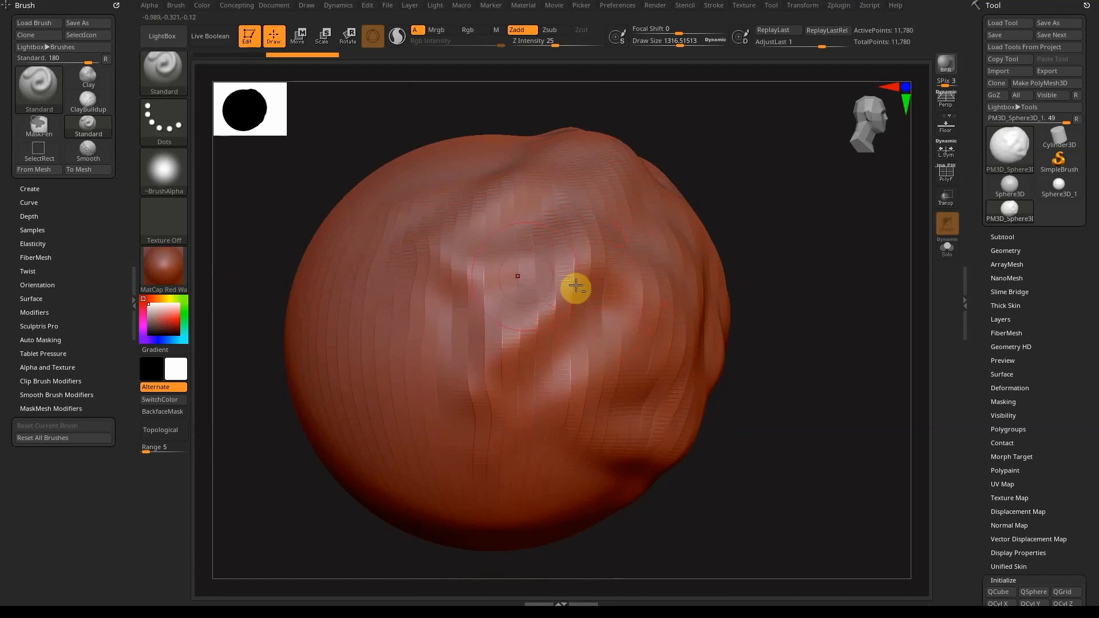
pyautogui.moveTo(576, 286)
pyautogui.mouseDown(button='right')
pyautogui.moveTo(466, 329)
pyautogui.moveTo(677, 321)
pyautogui.moveTo(640, 132)
pyautogui.moveTo(369, 390)
pyautogui.moveTo(466, 275)
pyautogui.moveTo(668, 297)
pyautogui.mouseUp(button='right')
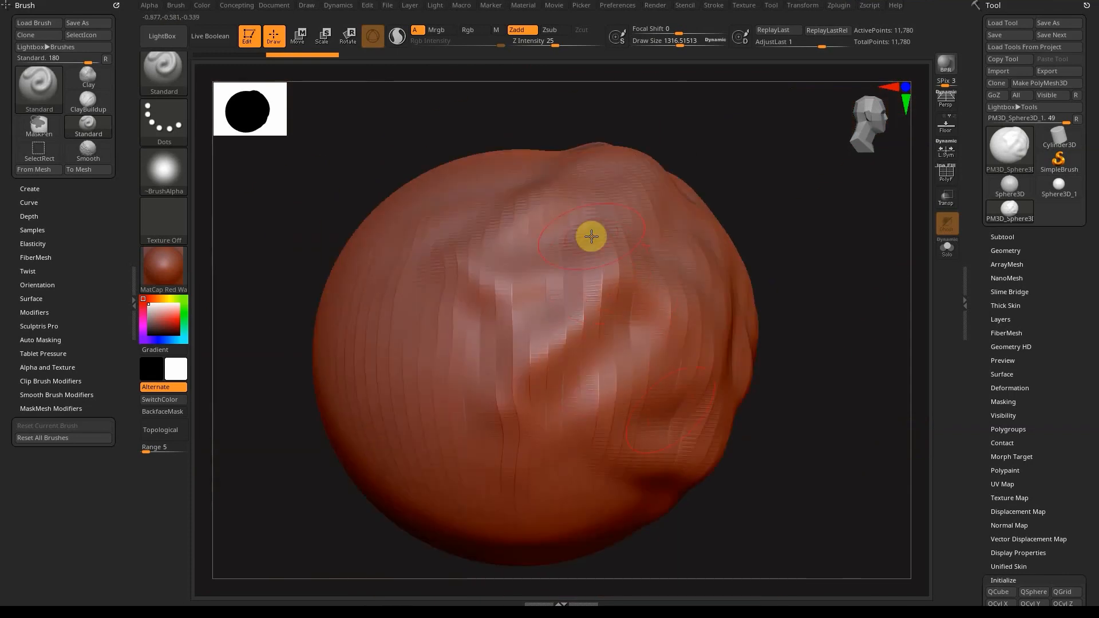
pyautogui.moveTo(530, 366)
pyautogui.mouseDown(button='right')
pyautogui.moveTo(493, 343)
pyautogui.moveTo(452, 346)
pyautogui.moveTo(540, 353)
pyautogui.moveTo(573, 257)
pyautogui.moveTo(432, 333)
pyautogui.moveTo(517, 309)
pyautogui.moveTo(521, 329)
pyautogui.moveTo(459, 327)
pyautogui.moveTo(466, 314)
pyautogui.moveTo(488, 316)
pyautogui.moveTo(481, 412)
pyautogui.moveTo(535, 417)
pyautogui.moveTo(579, 331)
pyautogui.moveTo(629, 134)
pyautogui.moveTo(730, 292)
pyautogui.moveTo(727, 314)
pyautogui.moveTo(625, 345)
pyautogui.moveTo(653, 221)
pyautogui.moveTo(723, 309)
pyautogui.mouseUp(button='right')
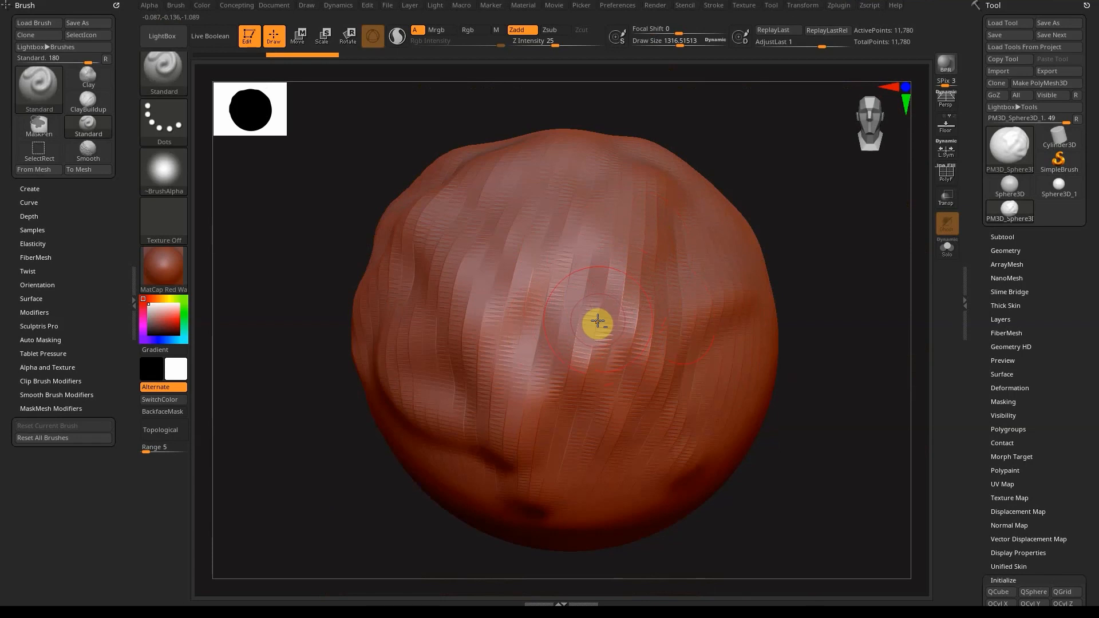
pyautogui.moveTo(578, 326)
pyautogui.mouseDown(button='right')
pyautogui.moveTo(520, 233)
pyautogui.moveTo(567, 248)
pyautogui.moveTo(373, 478)
pyautogui.moveTo(863, 373)
pyautogui.moveTo(550, 363)
pyautogui.moveTo(556, 356)
pyautogui.mouseUp(button='right')
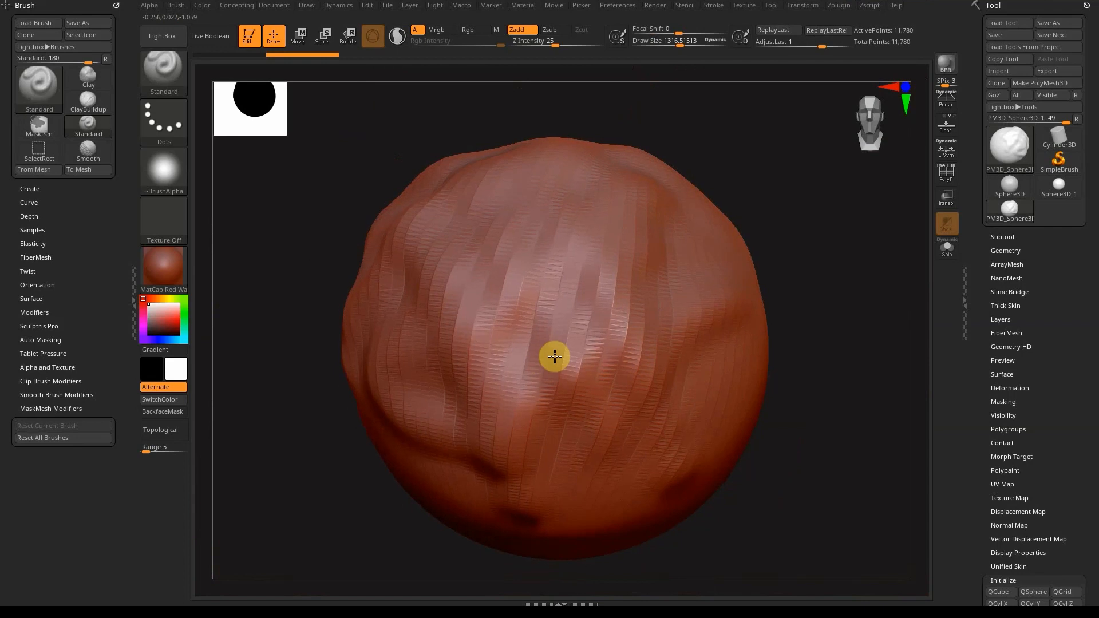
# Examine the sculpted sphere's surface up close, as a whole from a distance, and from its side.
pyautogui.scroll(3, 554, 357)
pyautogui.scroll(-3, 553, 353)
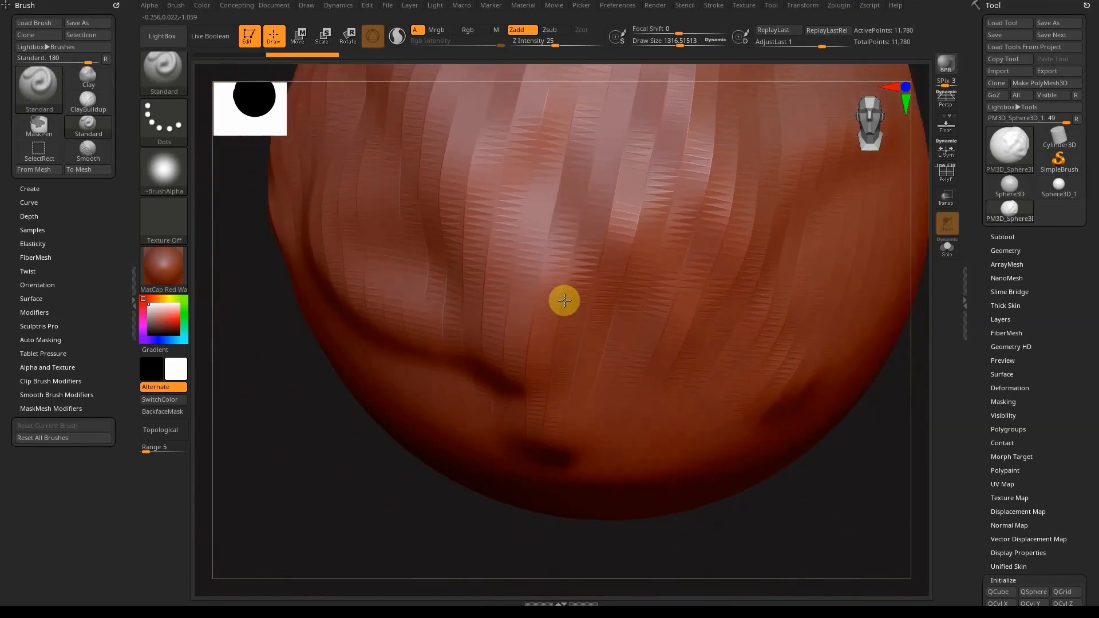
pyautogui.scroll(-6, 567, 286)
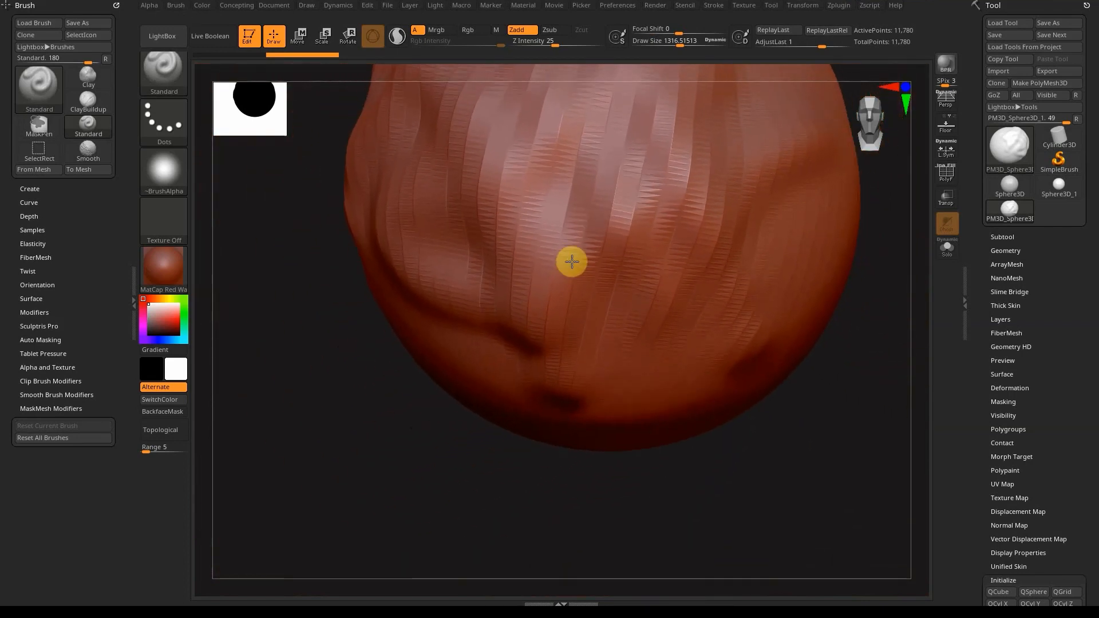
pyautogui.scroll(-1, 607, 80)
pyautogui.scroll(3, 586, 250)
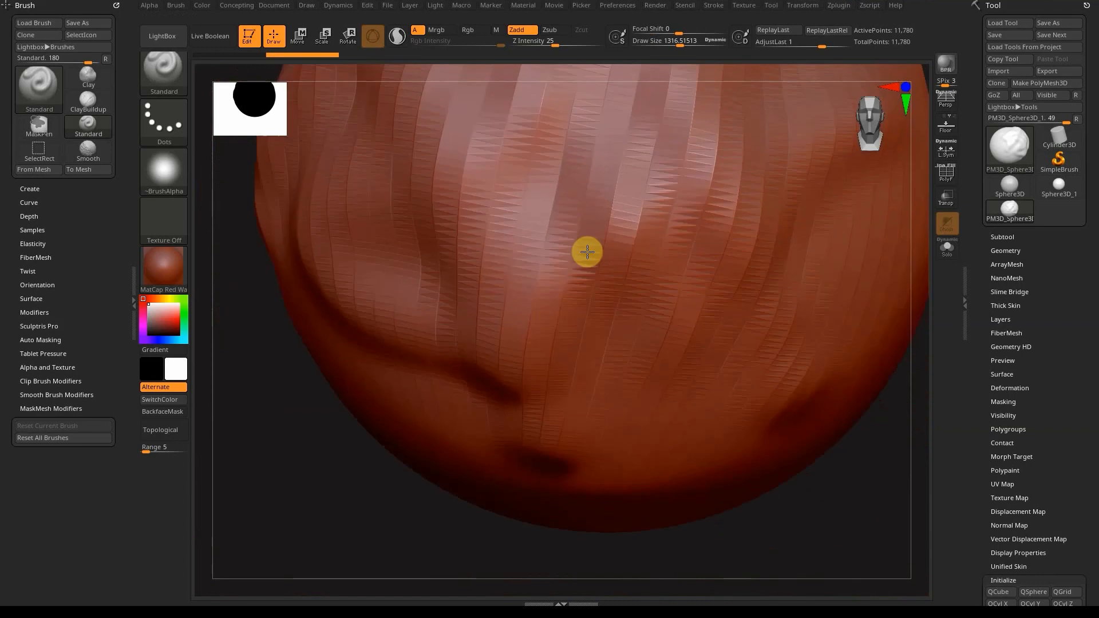
pyautogui.scroll(-3, 616, 80)
pyautogui.scroll(3, 604, 166)
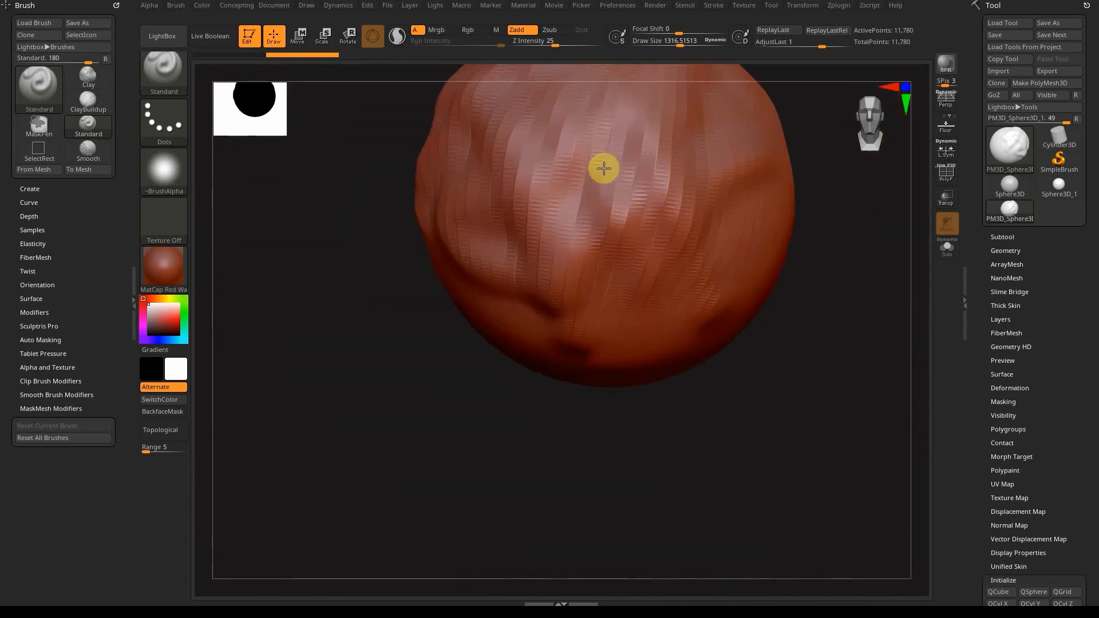
pyautogui.scroll(-3, 623, 162)
pyautogui.scroll(1, 641, 103)
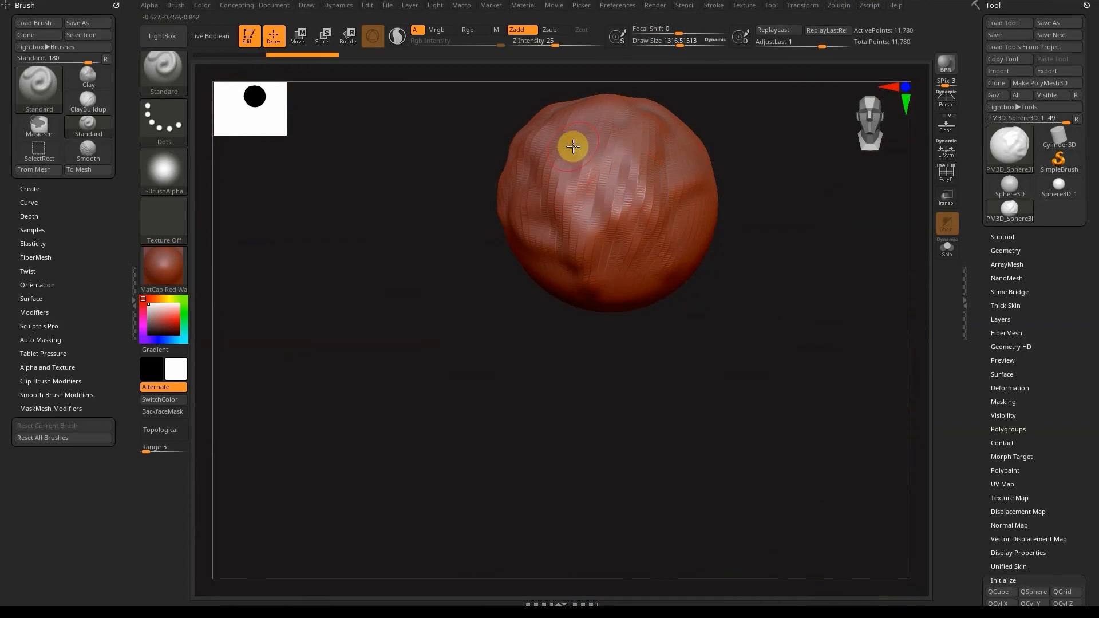
pyautogui.moveTo(647, 189)
pyautogui.keyDown('alt'); pyautogui.mouseDown(button='right')
pyautogui.moveTo(609, 290)
pyautogui.moveTo(541, 324)
pyautogui.moveTo(576, 326)
pyautogui.mouseUp(button='right'); pyautogui.keyUp('alt')
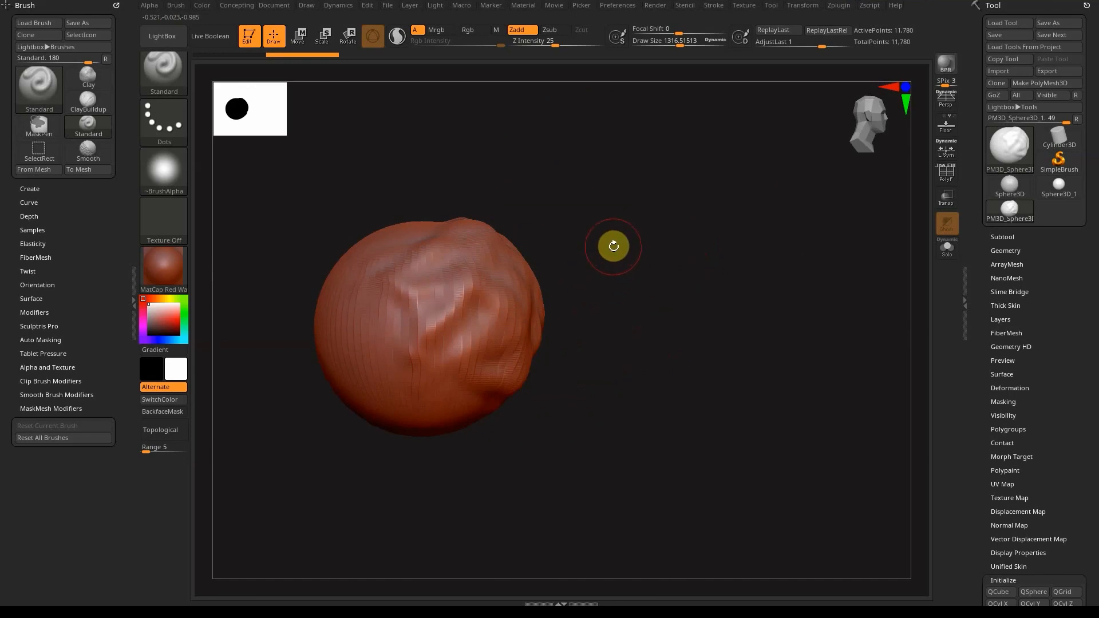